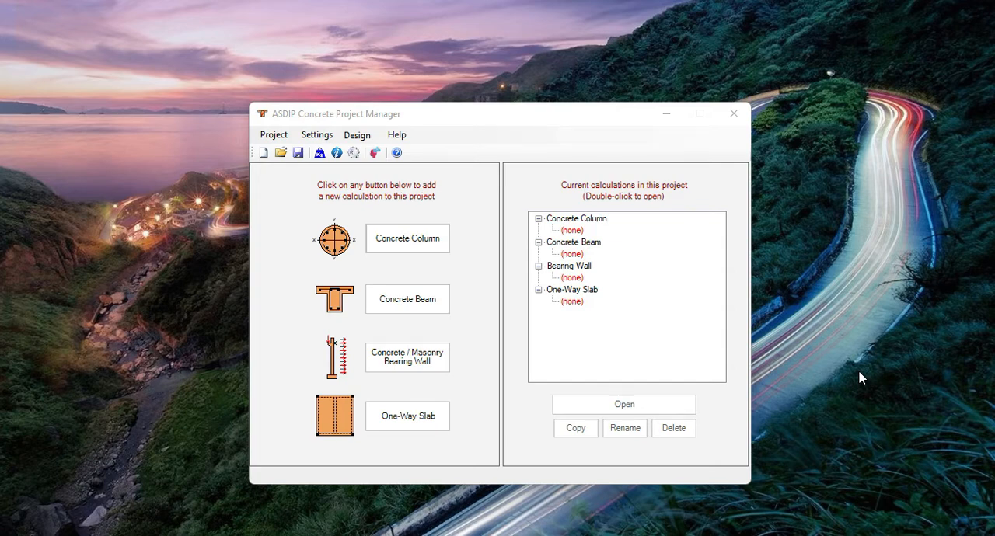
Import the concrete columns from an ETABS file into the project.
{"action": "left_click", "coordinate": [358, 139]}
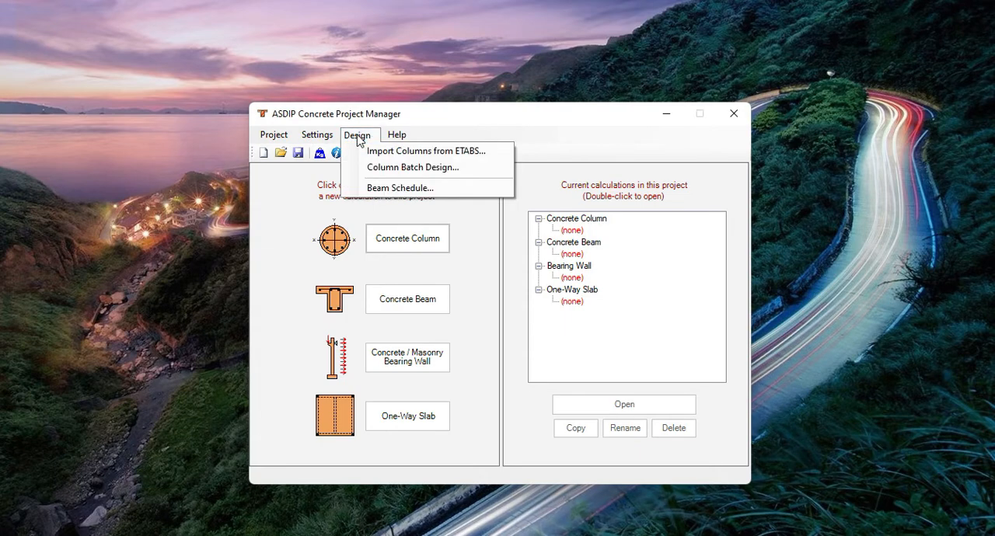
{"action": "left_click", "coordinate": [433, 152]}
{"action": "left_click", "coordinate": [507, 261]}
{"action": "double_click", "coordinate": [506, 263]}
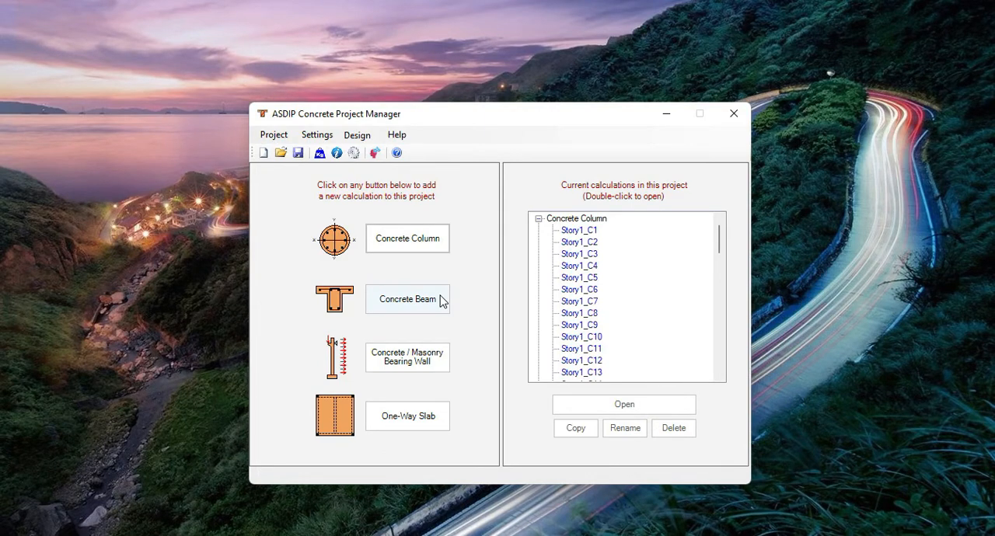
Browse the imported column list and examine the design summary and interaction diagrams of Story1_C1.
{"action": "scroll", "coordinate": [628, 282], "scroll_direction": "down", "scroll_amount": 15}
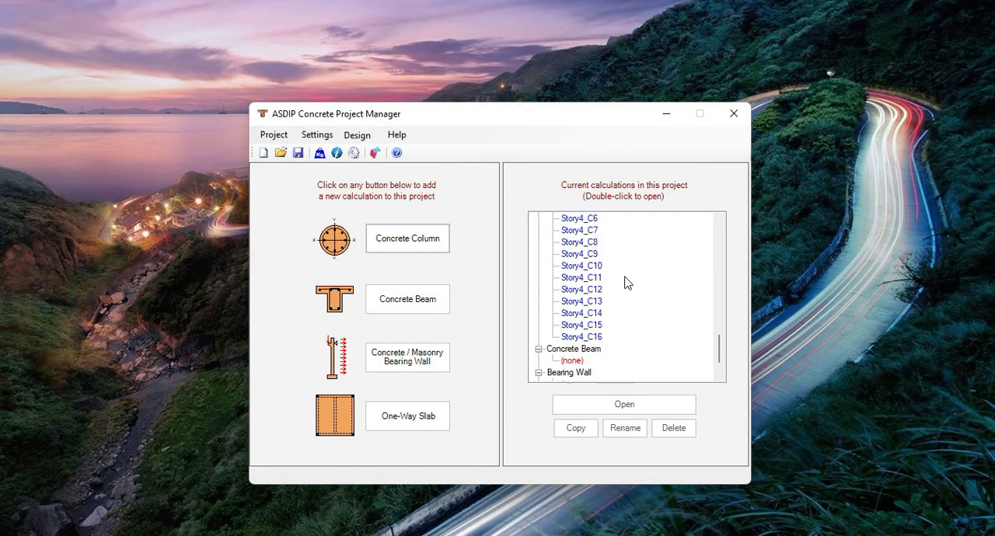
{"action": "scroll", "coordinate": [628, 283], "scroll_direction": "up", "scroll_amount": 14}
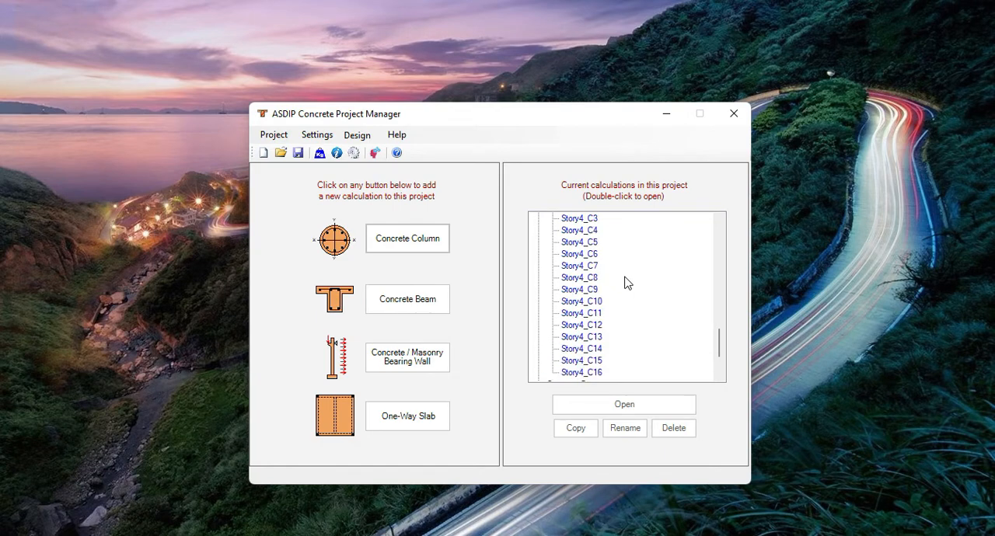
{"action": "scroll", "coordinate": [627, 283], "scroll_direction": "up", "scroll_amount": 4}
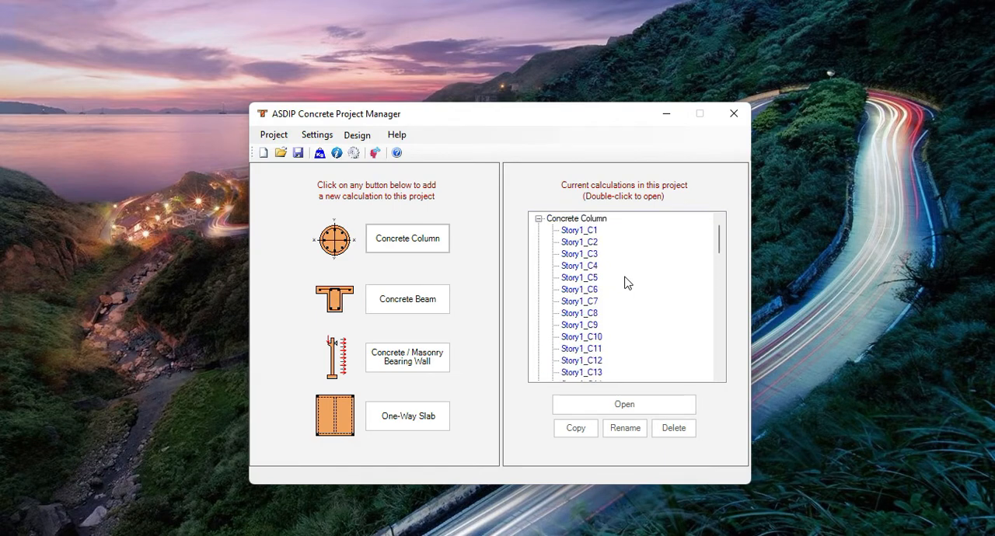
{"action": "double_click", "coordinate": [584, 232]}
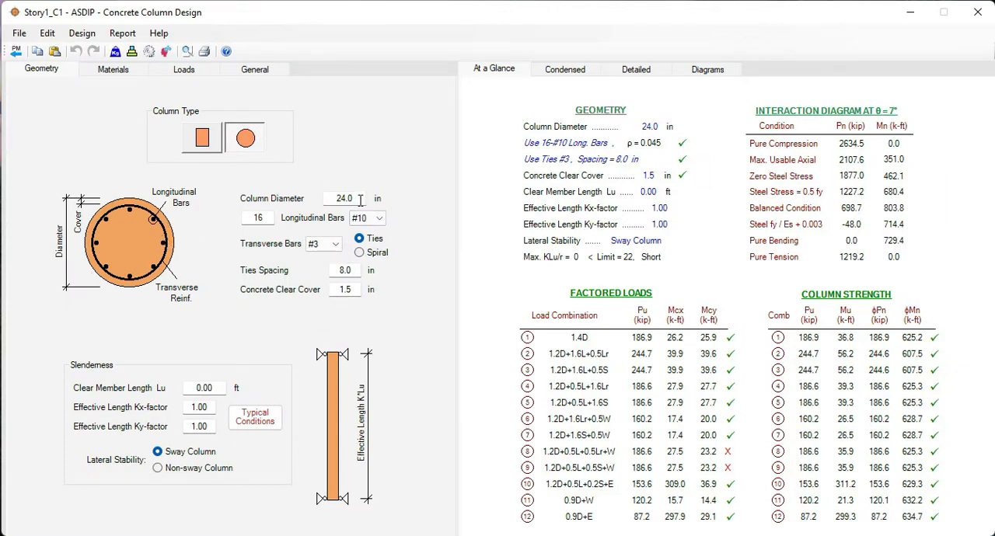
{"action": "left_click", "coordinate": [710, 70]}
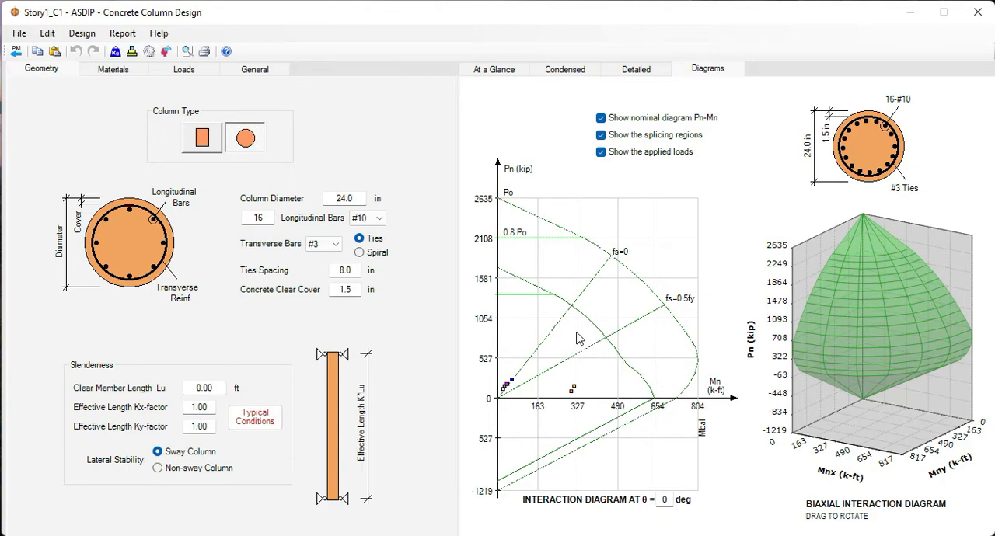
{"action": "left_click", "coordinate": [15, 52]}
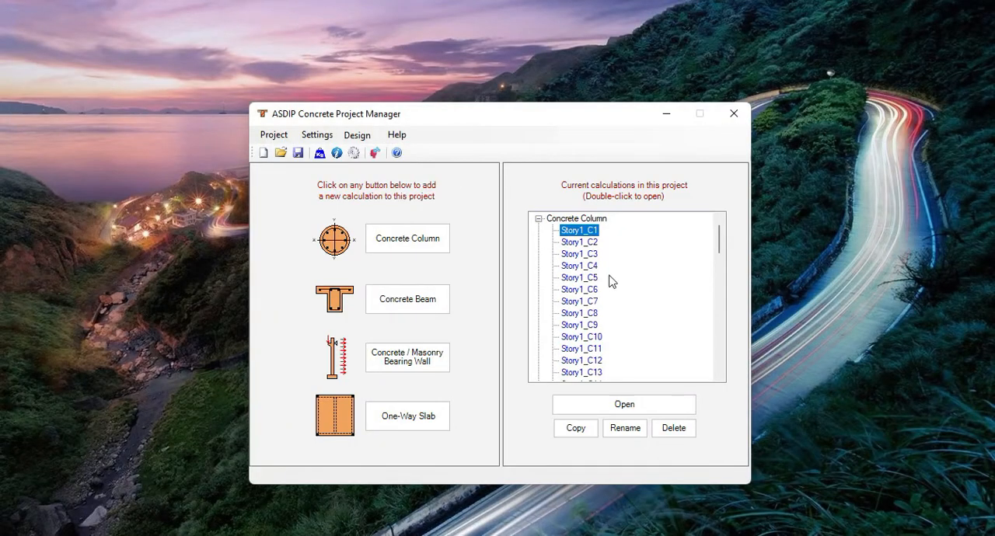
Examine the interaction diagrams, strength summary and longitudinal bar size setting of column Story1_C10.
{"action": "double_click", "coordinate": [577, 337]}
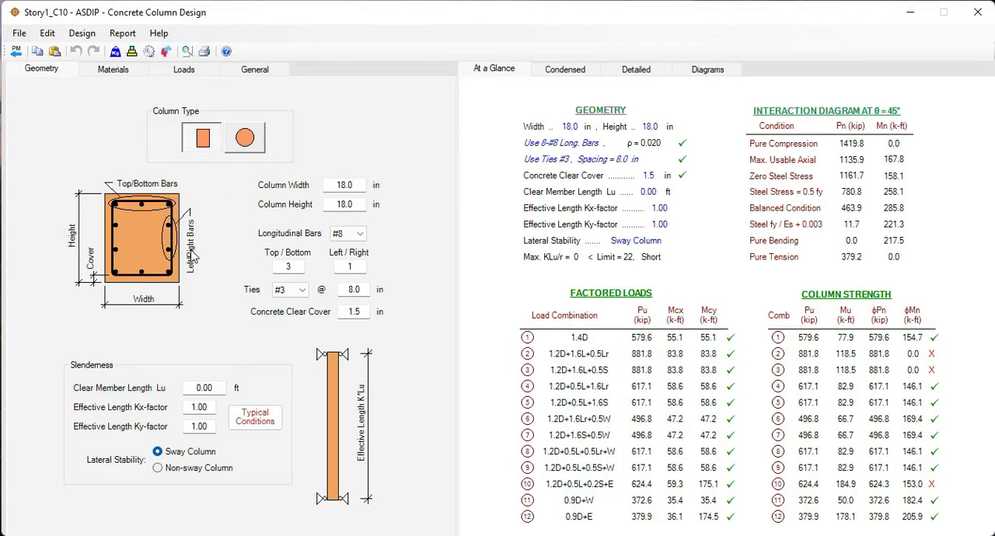
{"action": "left_click", "coordinate": [708, 72]}
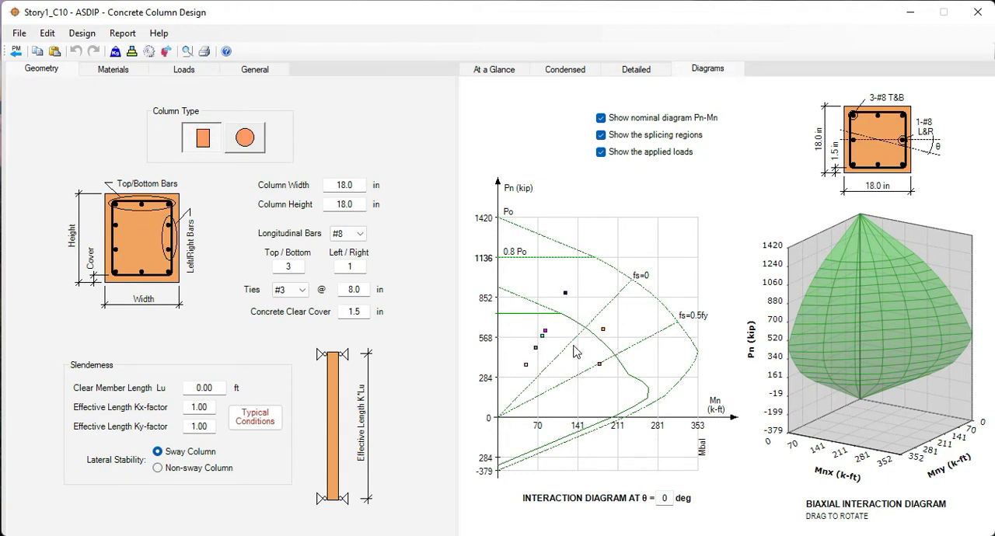
{"action": "left_click", "coordinate": [496, 70]}
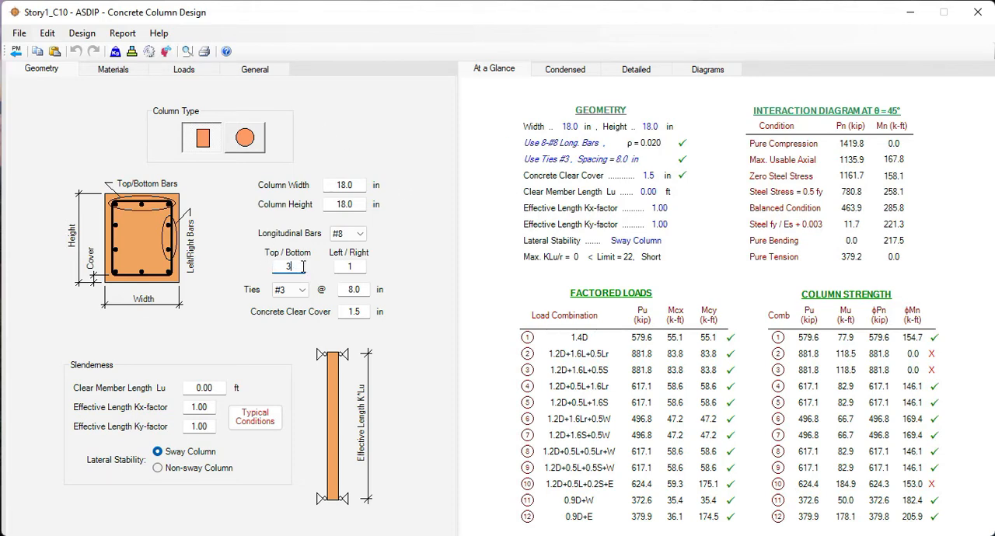
{"action": "left_click", "coordinate": [362, 236]}
{"action": "left_click", "coordinate": [362, 237]}
{"action": "left_click", "coordinate": [14, 52]}
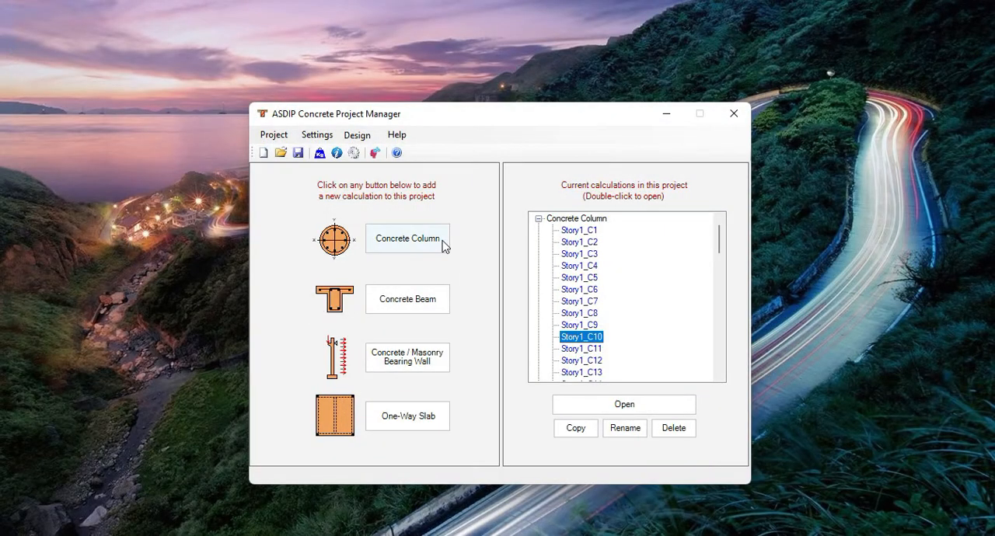
Run the Column Batch Design for all project columns with a column bar size of #8.
{"action": "scroll", "coordinate": [632, 283], "scroll_direction": "down", "scroll_amount": 15}
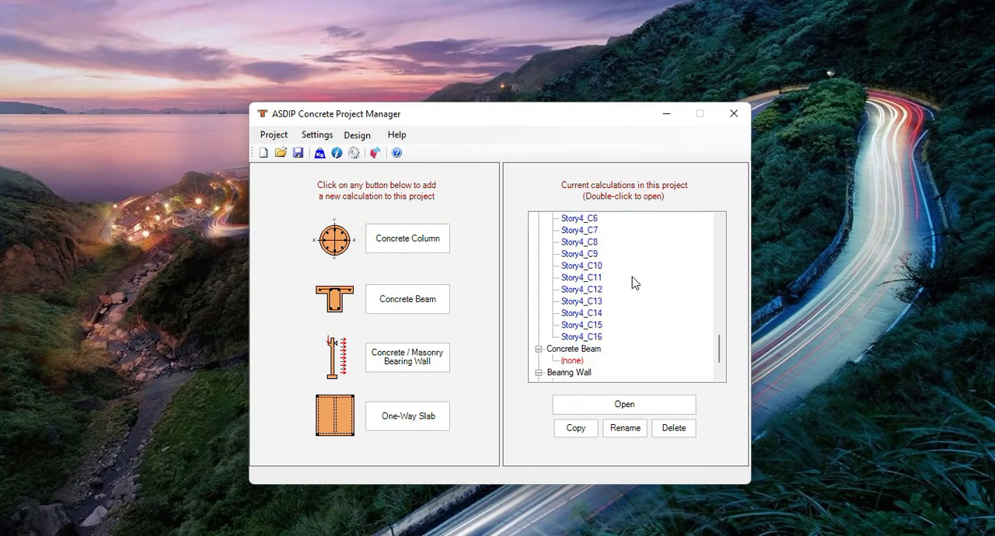
{"action": "scroll", "coordinate": [631, 278], "scroll_direction": "up", "scroll_amount": 15}
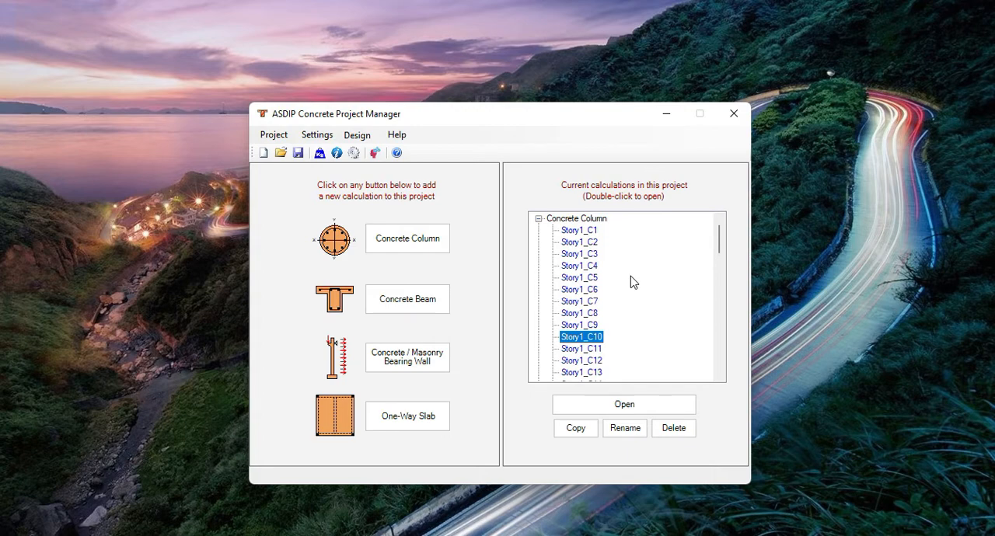
{"action": "left_click", "coordinate": [357, 137]}
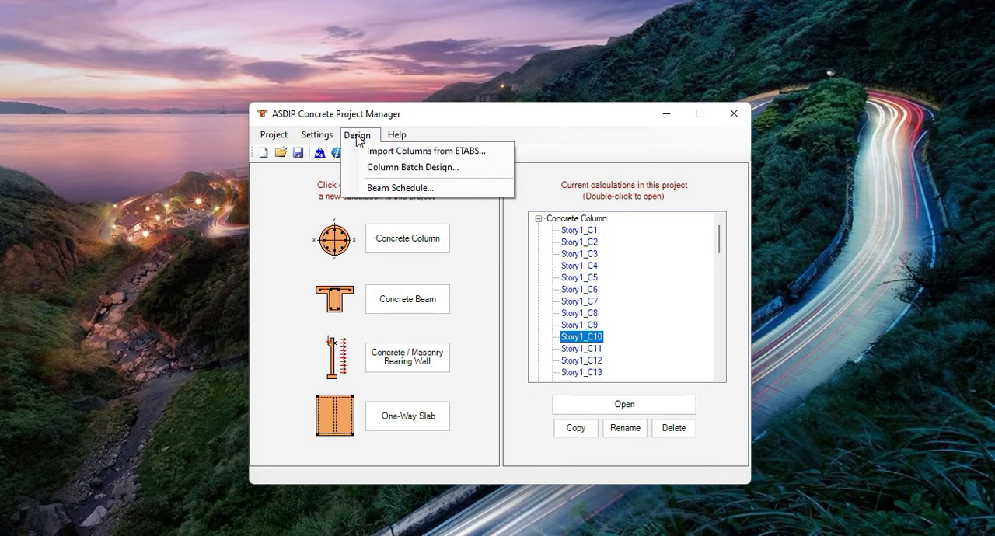
{"action": "left_click", "coordinate": [403, 168]}
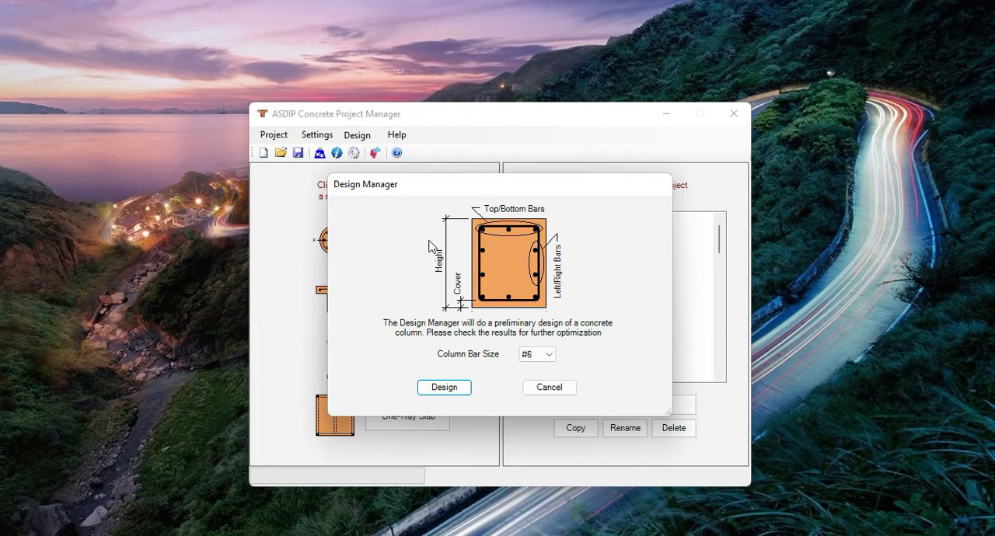
{"action": "left_click", "coordinate": [550, 356]}
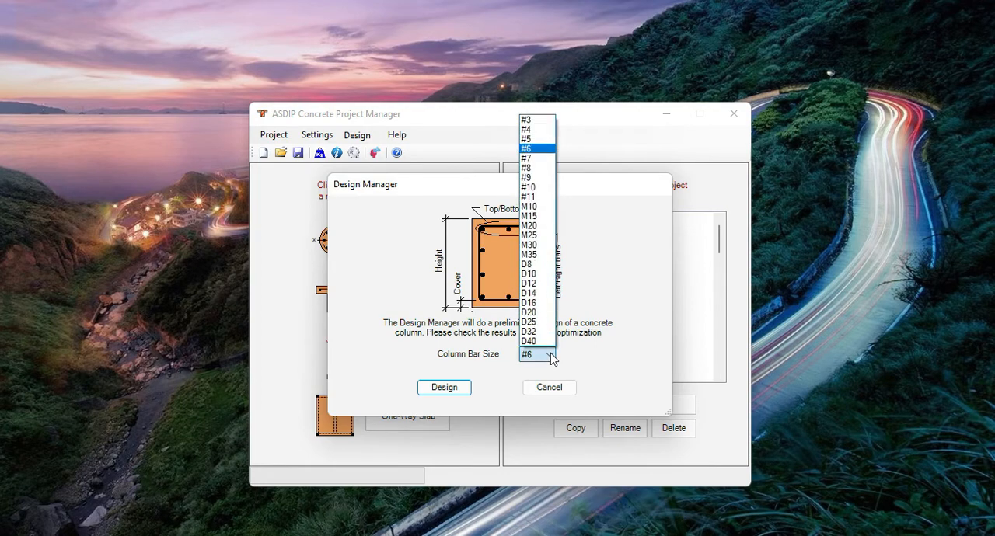
{"action": "left_click", "coordinate": [536, 167]}
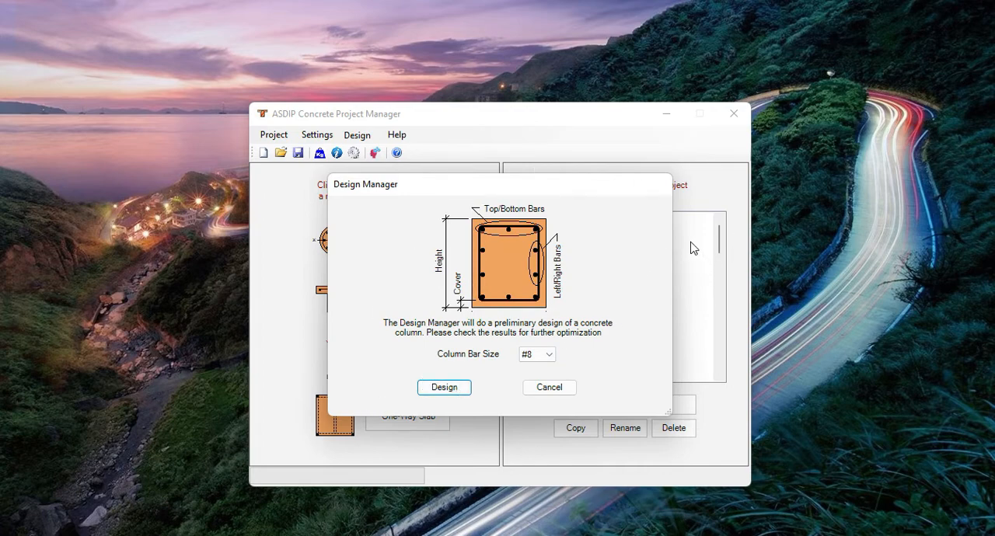
{"action": "left_click", "coordinate": [447, 390]}
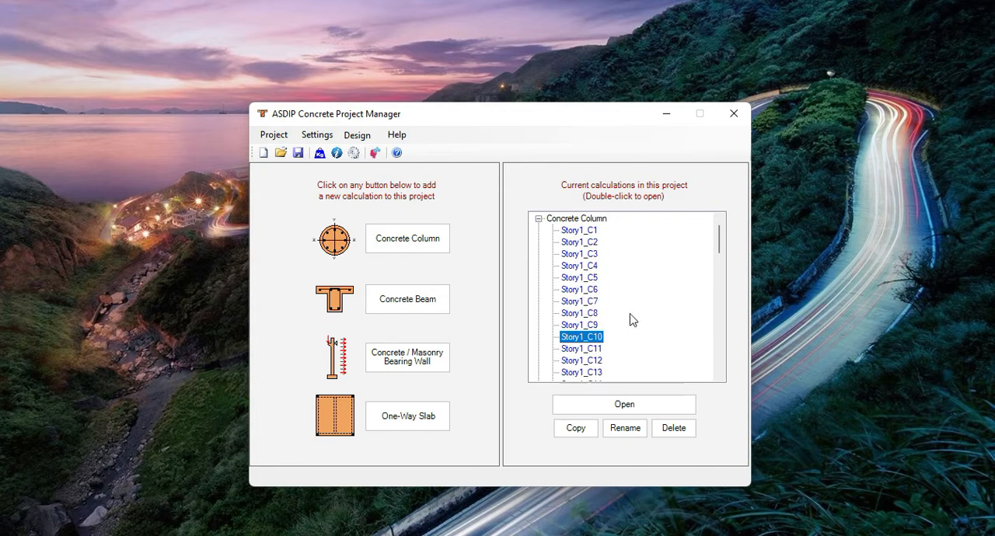
Reopen column Story1_C1 and check its redesigned reinforcement in the summary and interaction diagrams.
{"action": "double_click", "coordinate": [579, 232]}
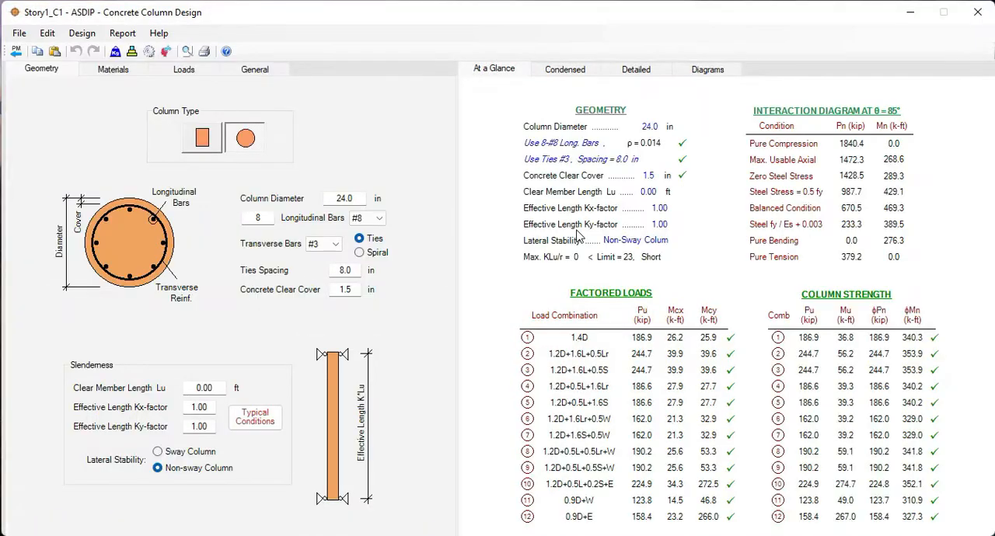
{"action": "left_click", "coordinate": [714, 75]}
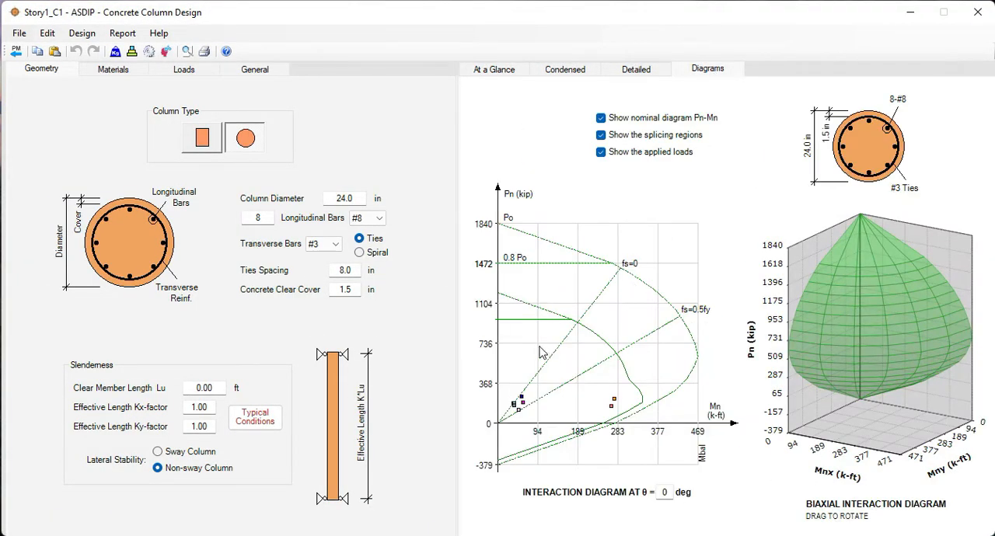
{"action": "left_click", "coordinate": [491, 75]}
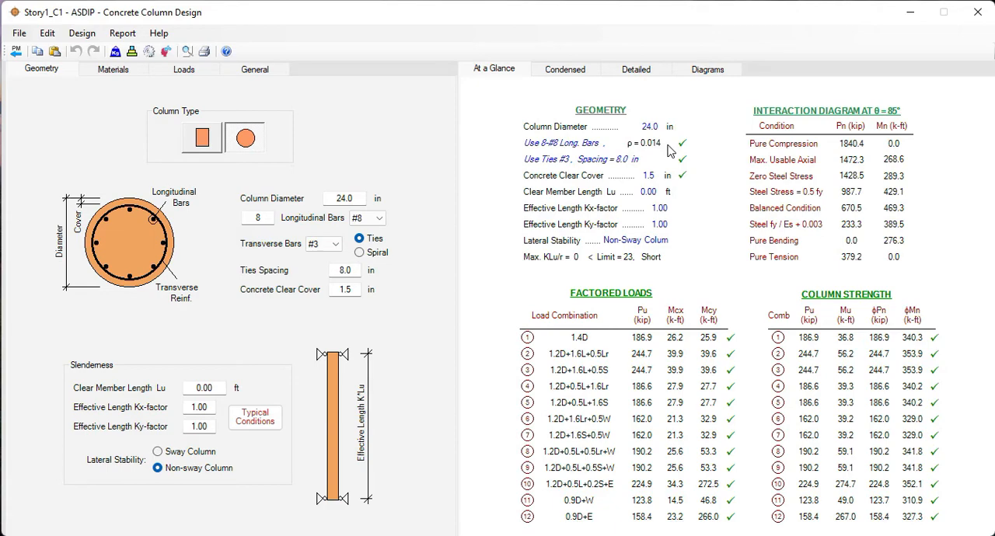
{"action": "left_click", "coordinate": [707, 71]}
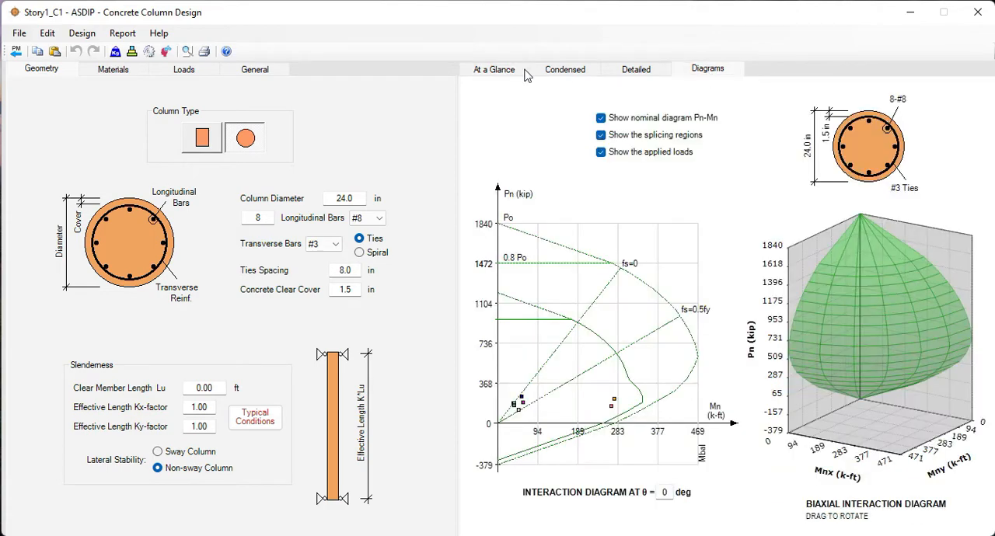
{"action": "left_click", "coordinate": [17, 53]}
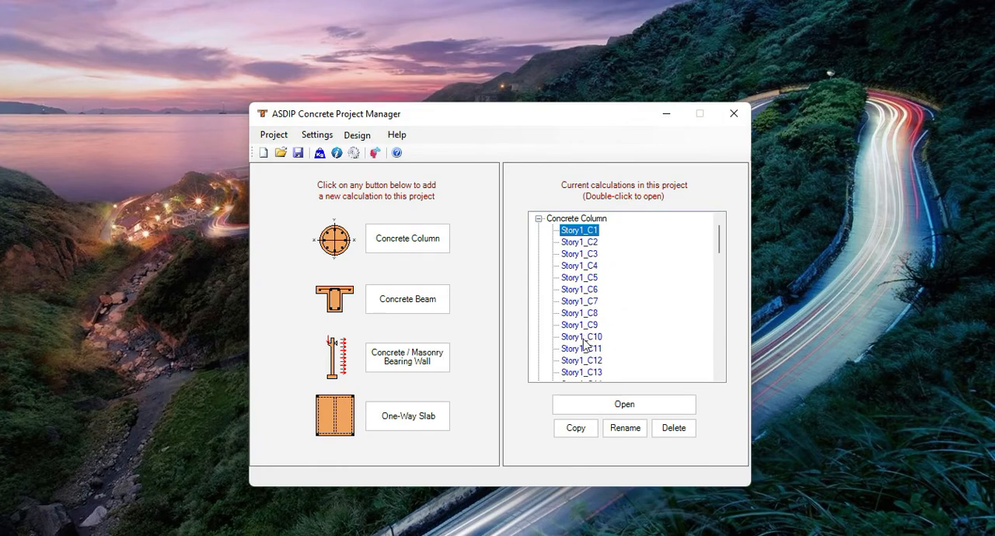
Check the redesigned reinforcement and interaction diagrams of column Story1_C10.
{"action": "double_click", "coordinate": [580, 338]}
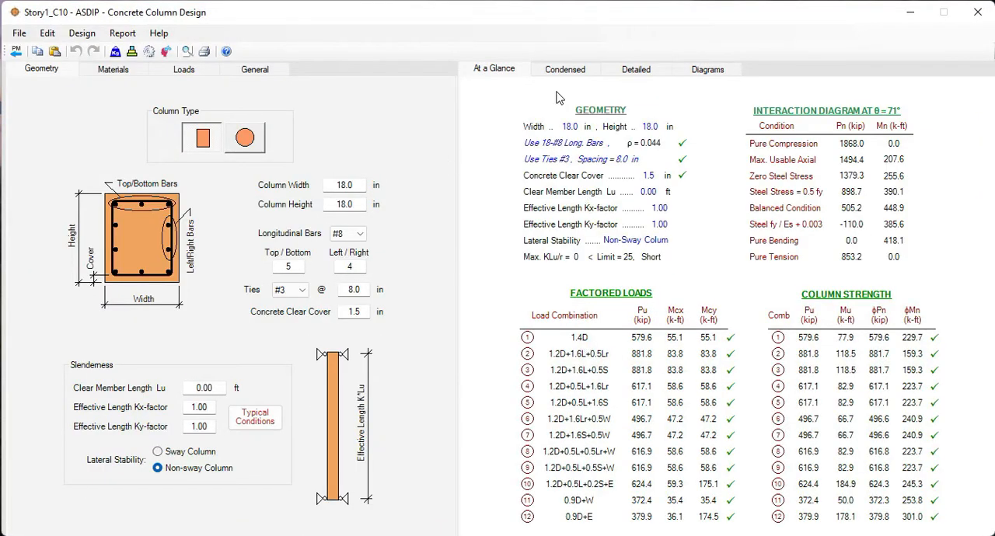
{"action": "left_click", "coordinate": [708, 72]}
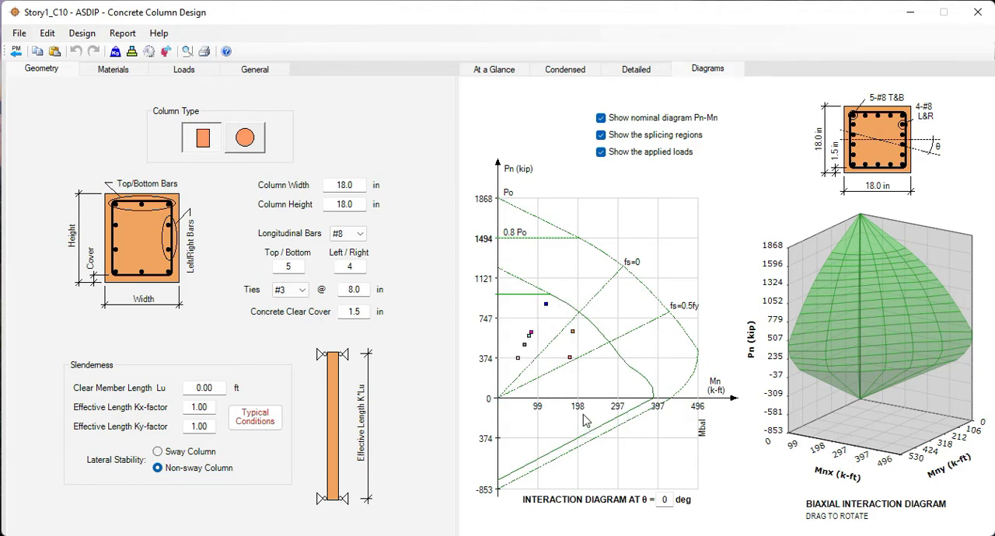
{"action": "left_click", "coordinate": [15, 52]}
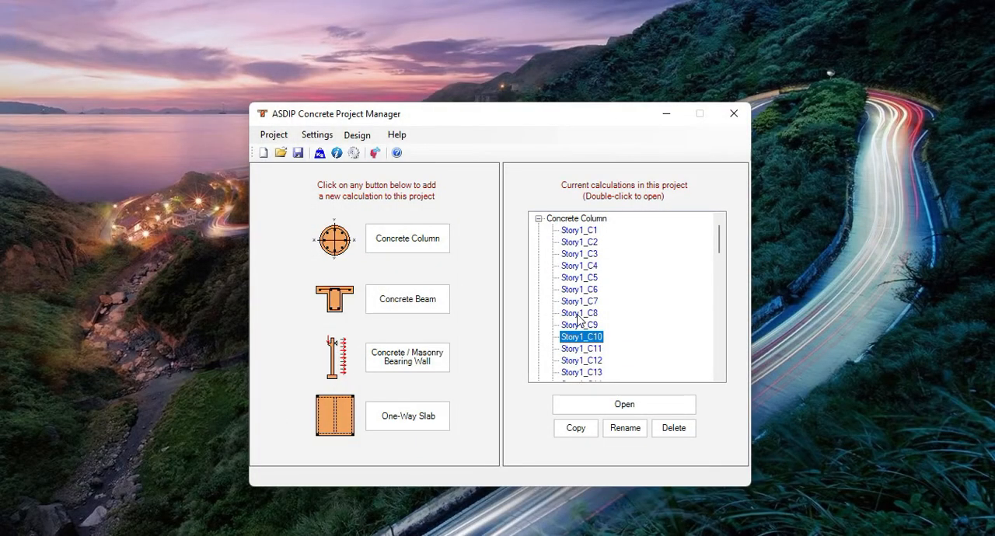
Review the design results of column Story1_C8 in its interaction diagrams and summary.
{"action": "double_click", "coordinate": [576, 314]}
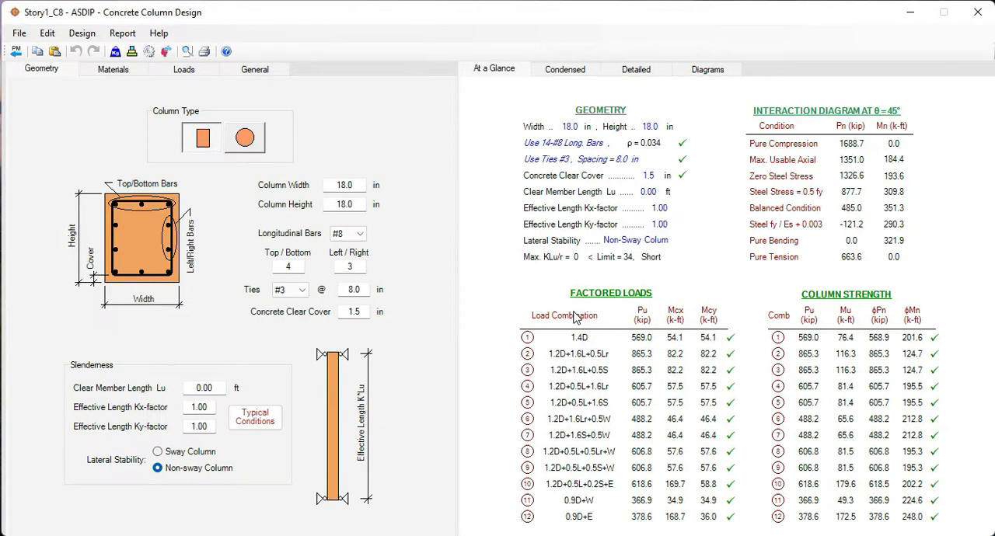
{"action": "left_click", "coordinate": [711, 73]}
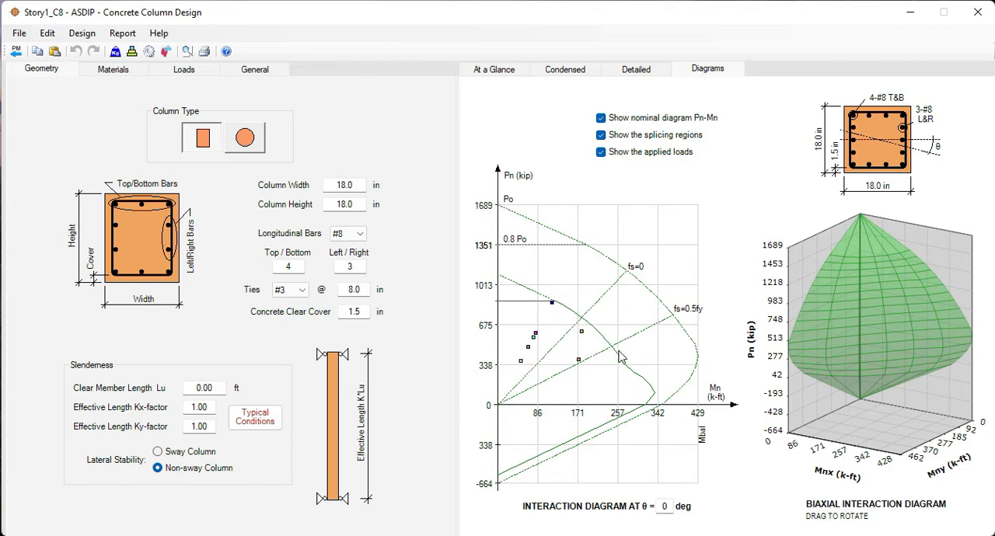
{"action": "left_click", "coordinate": [489, 71]}
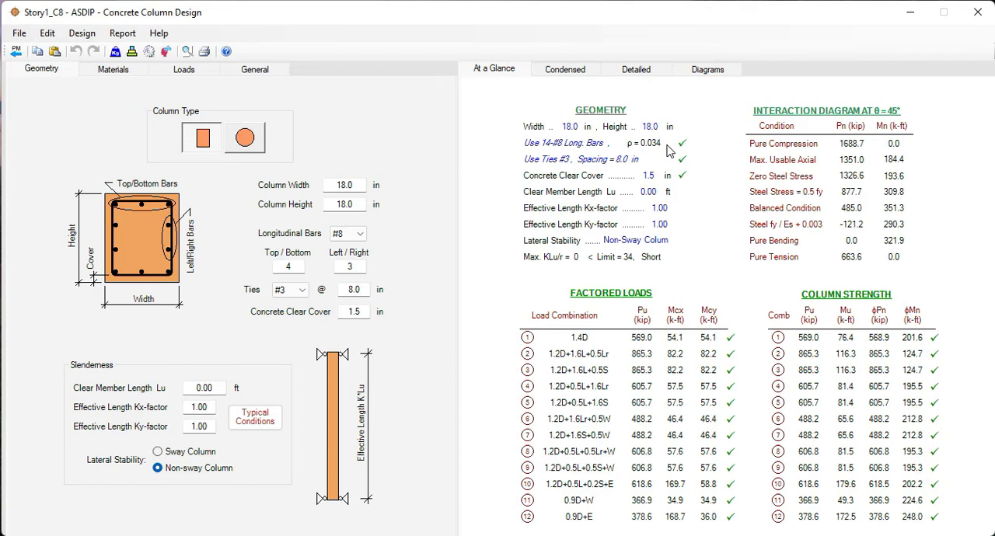
{"action": "left_click", "coordinate": [15, 51]}
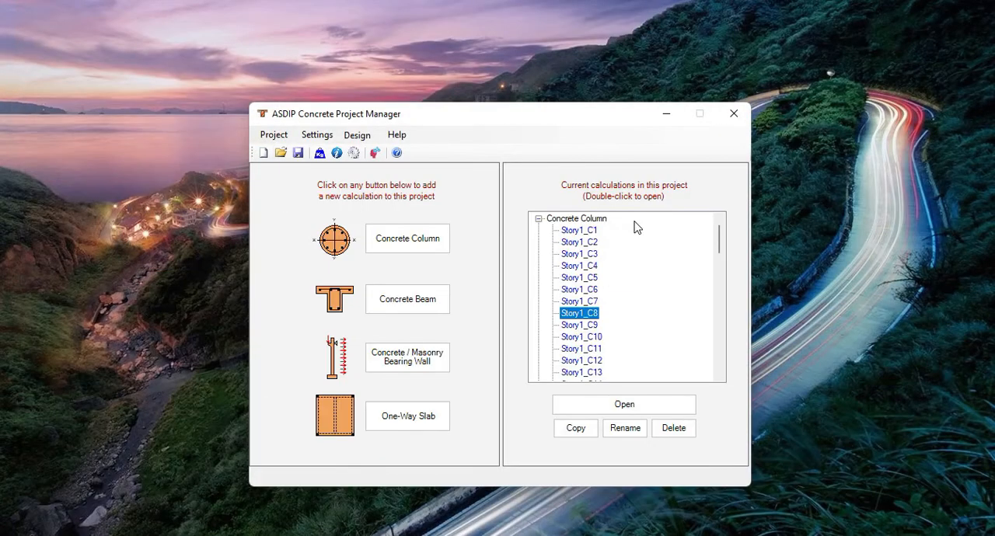
Browse the project's column calculations and select Story2_C11.
{"action": "scroll", "coordinate": [664, 322], "scroll_direction": "down", "scroll_amount": 10}
{"action": "scroll", "coordinate": [664, 323], "scroll_direction": "up", "scroll_amount": 5}
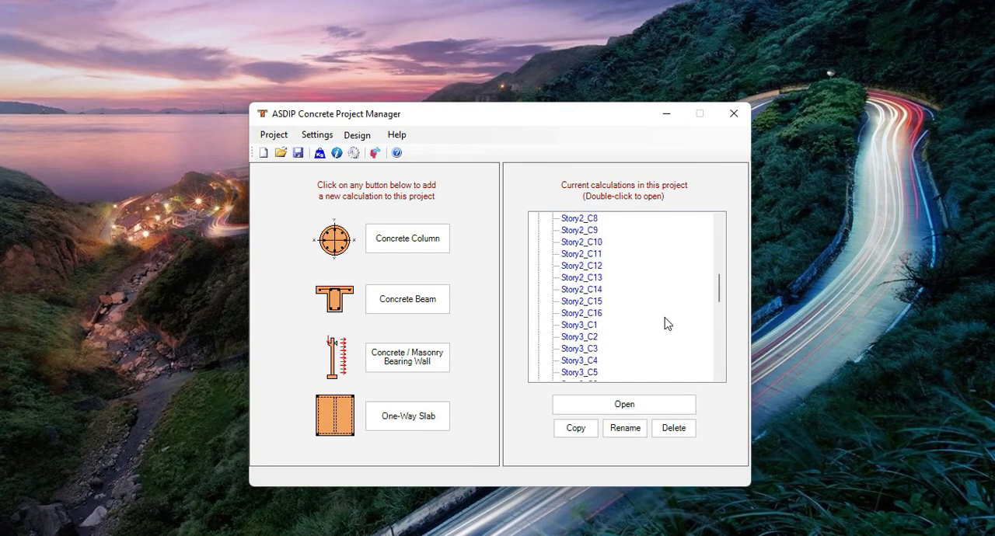
{"action": "left_click", "coordinate": [580, 254]}
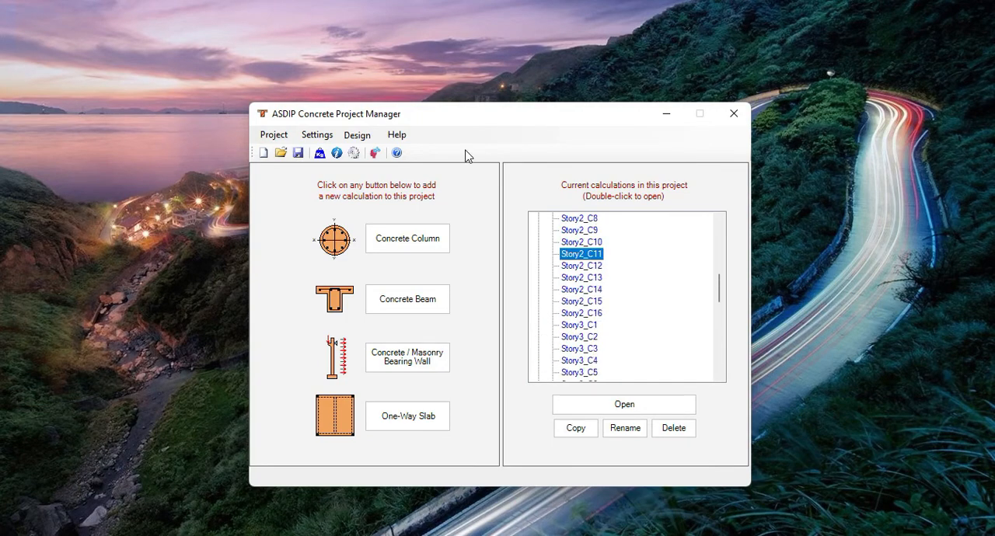
{"action": "left_click", "coordinate": [356, 135]}
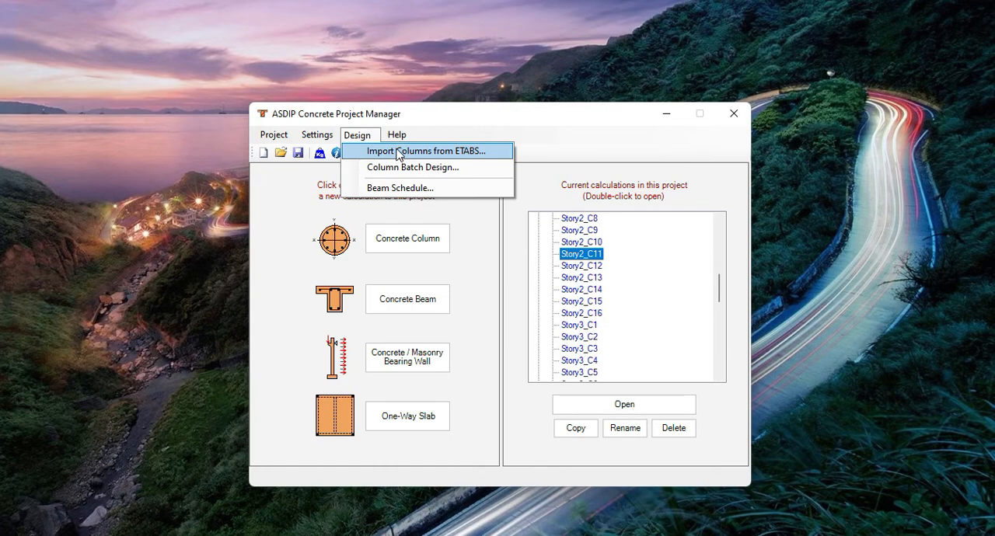
{"action": "left_click", "coordinate": [436, 171]}
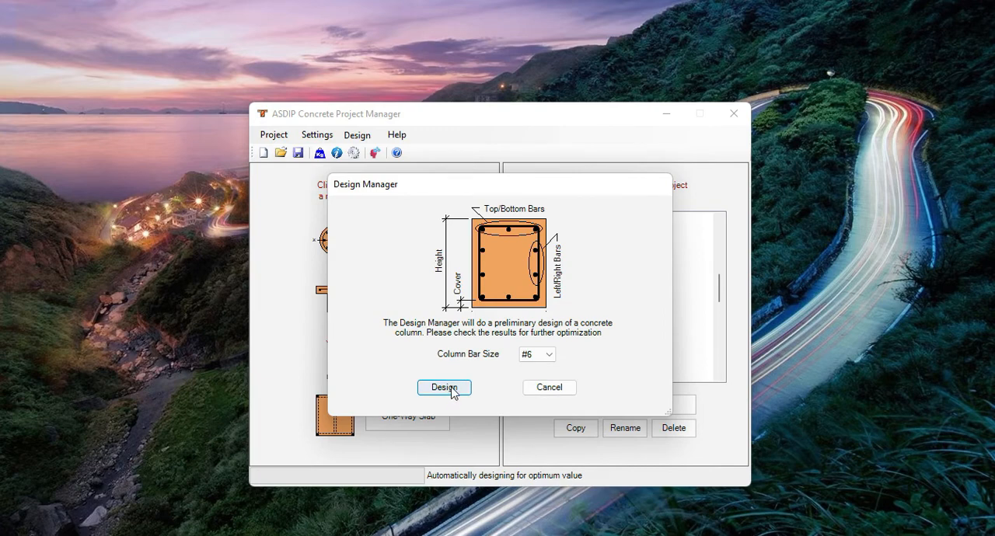
{"action": "left_click", "coordinate": [551, 390]}
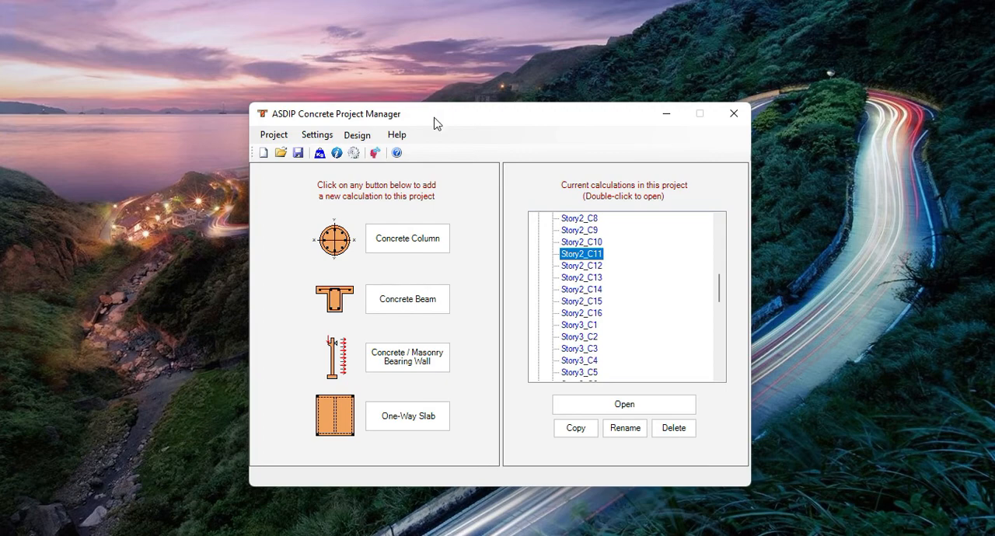
{"action": "left_click", "coordinate": [357, 136]}
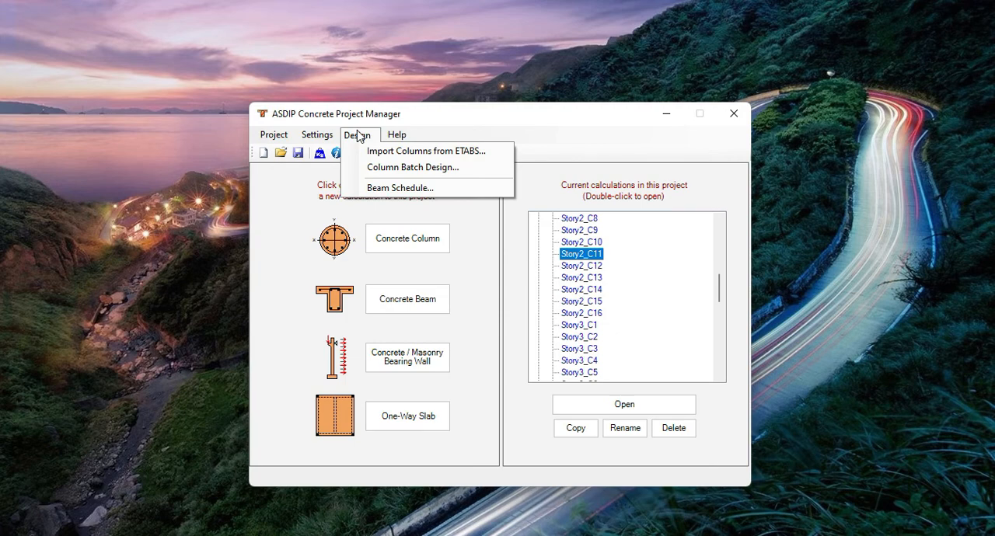